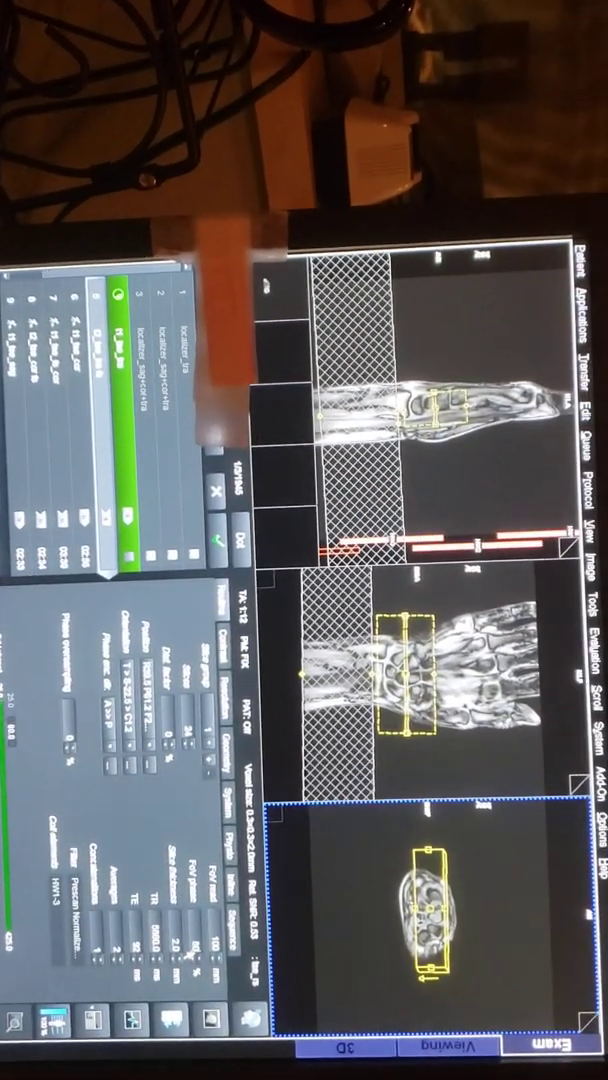
Widen the t1_tse_tra slice block's phase FoV to 81.3% and start the scan
drag(70, 880, 70, 830)
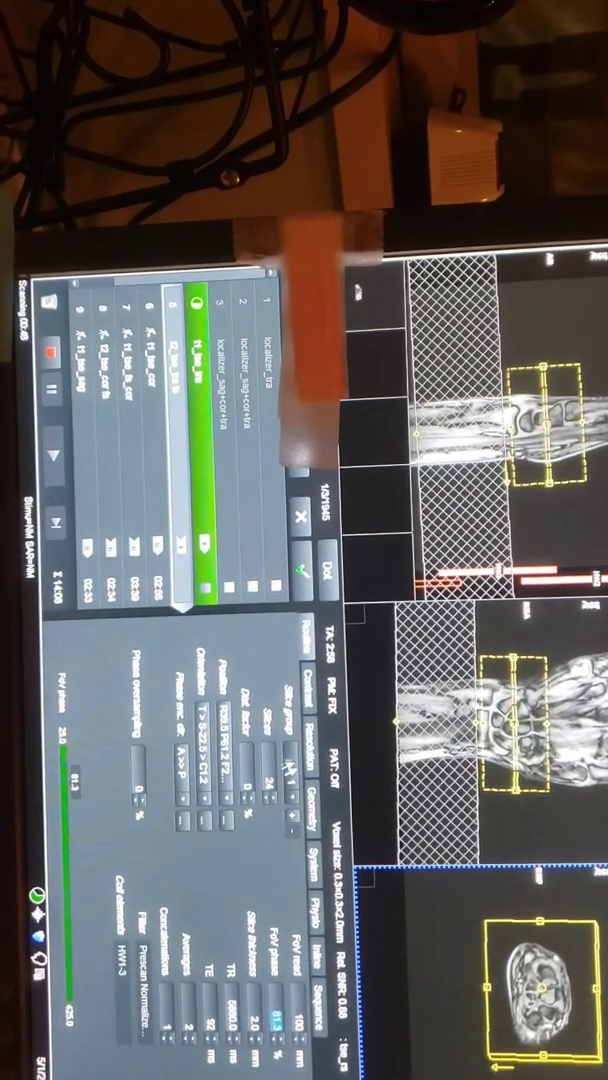
click(300, 565)
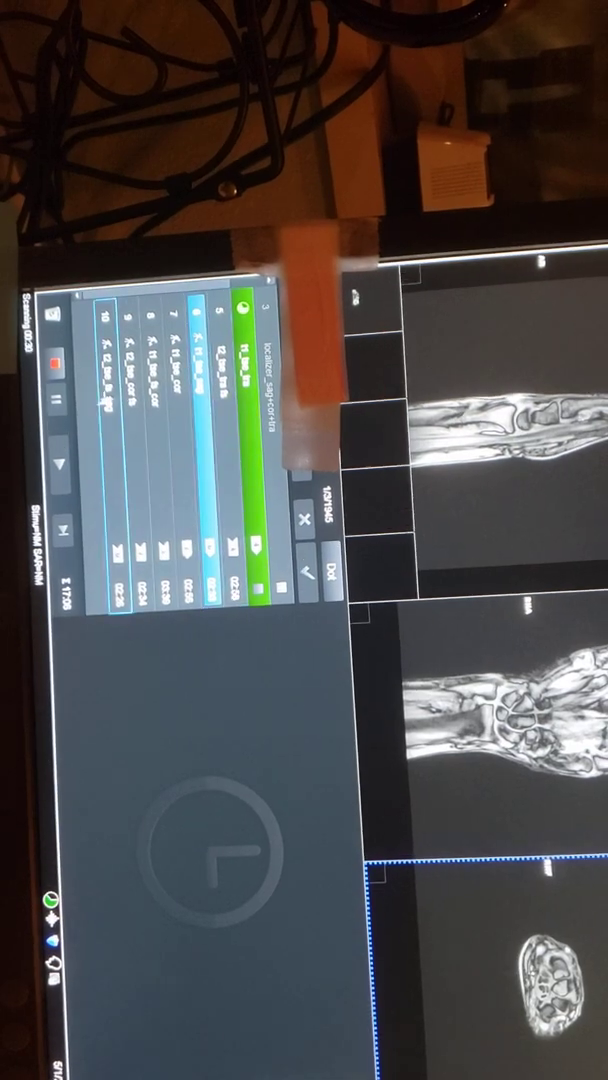
Select sequence 7 in the queue to load its planning parameters
click(150, 370)
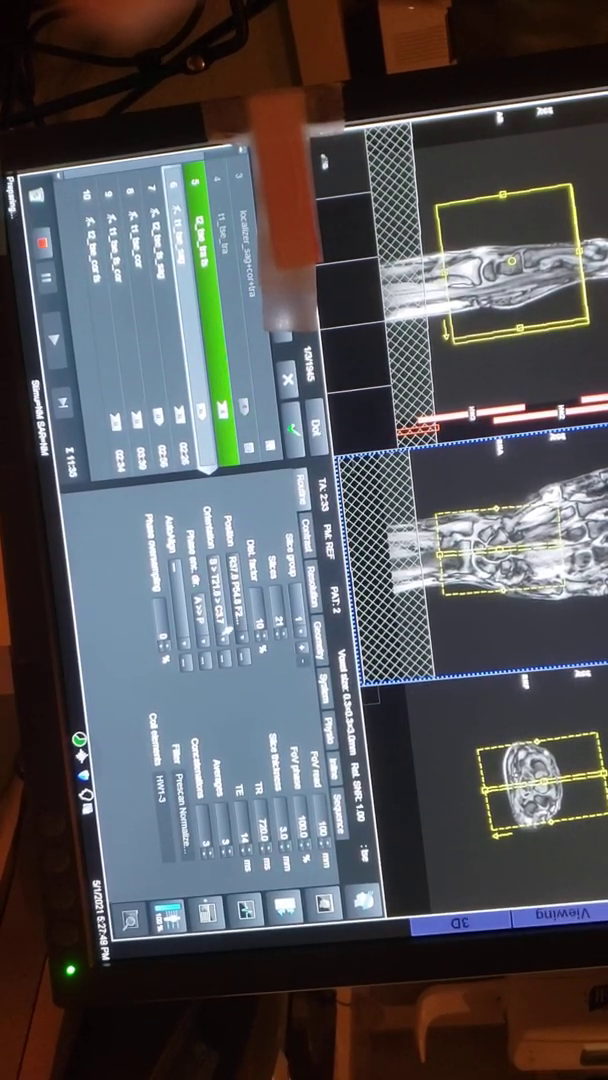
Check the Routine tab's slice orientation options for the t2_tse_tra sequence
click(217, 620)
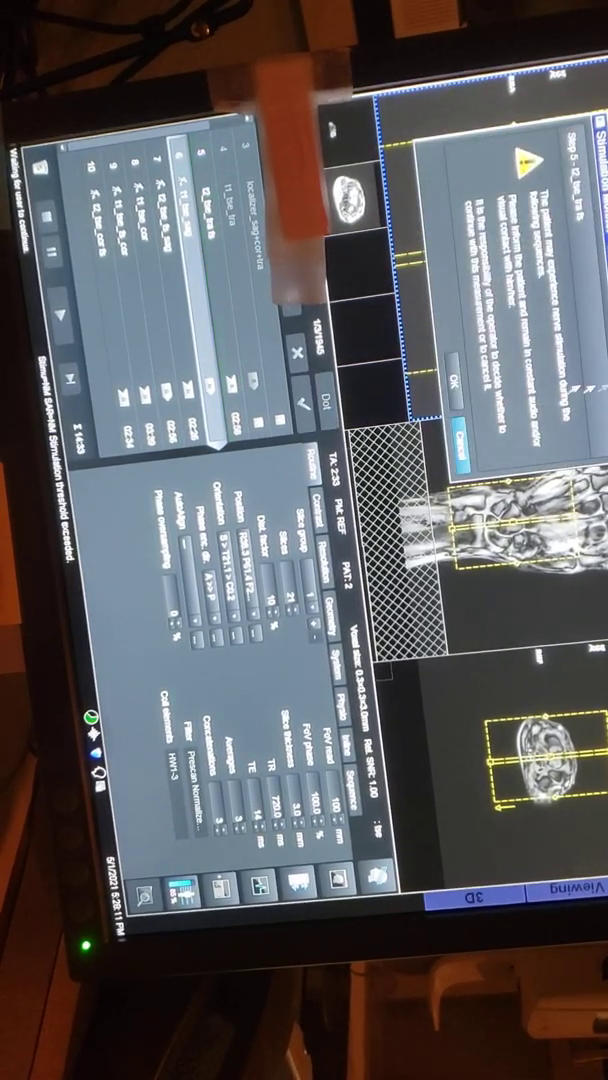
Confirm the Stimulation Monitor warning so the transverse T2 measurement continues
click(452, 380)
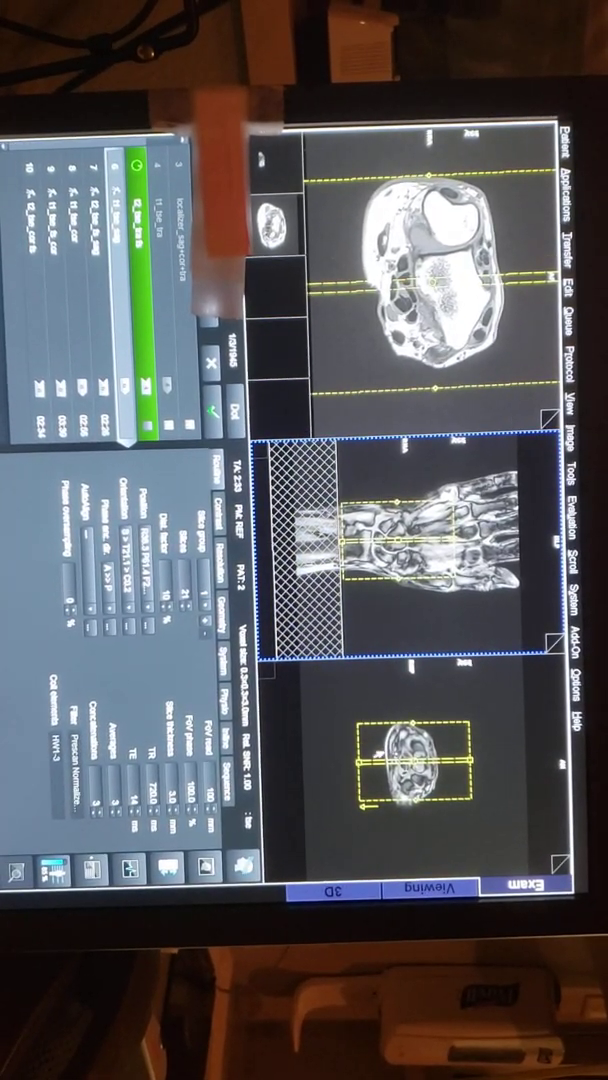
Verify the coil settings on the System tab and apply protocol 6 to start it
click(236, 662)
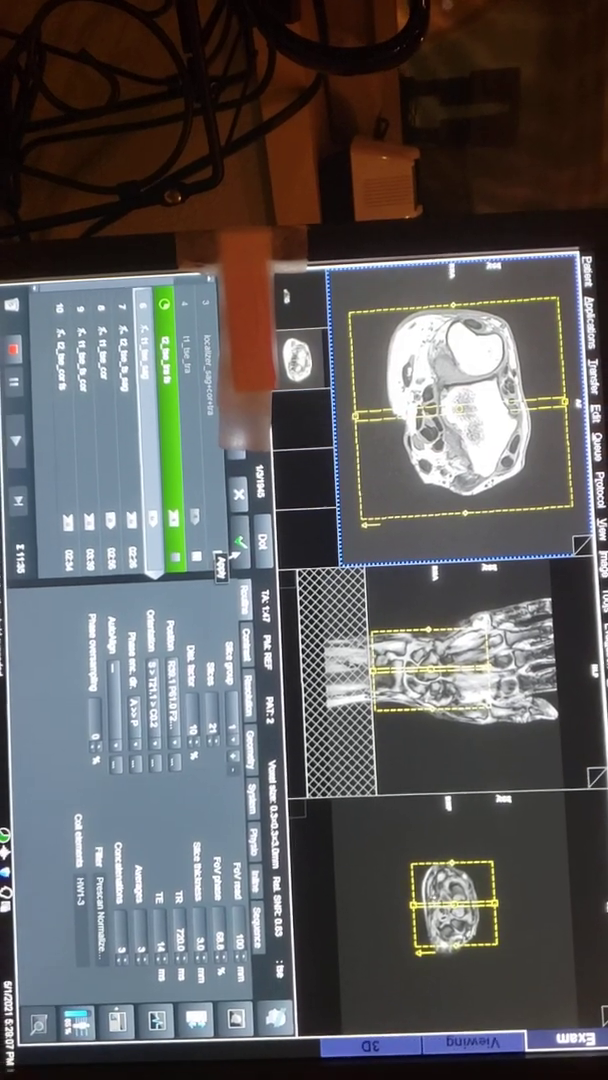
click(240, 560)
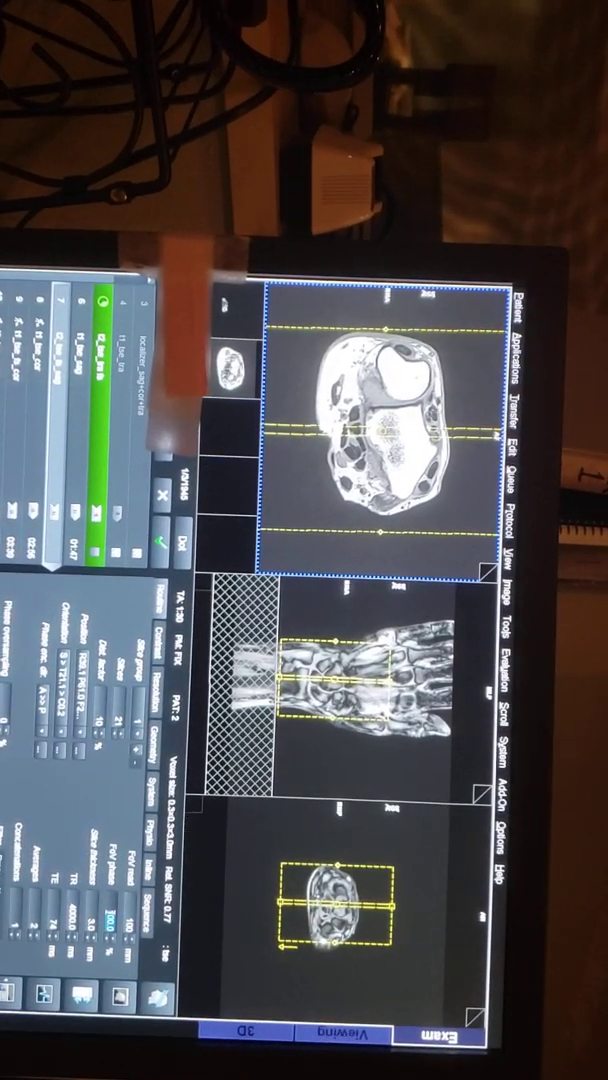
text(68.8)
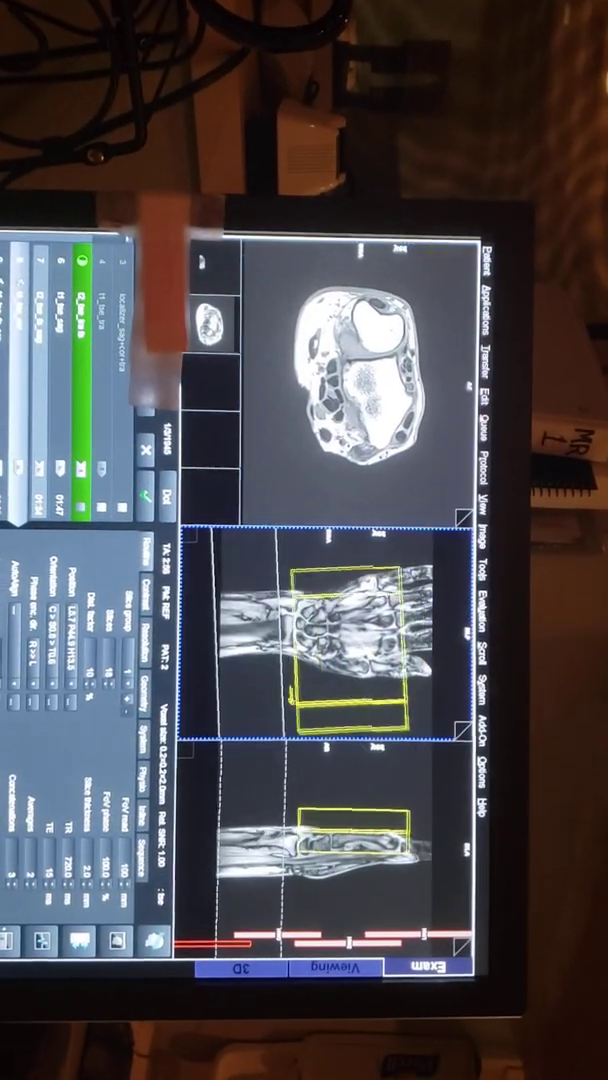
Shift the coronal slice block over the wrist and select it in the axial view for tilting
drag(350, 640, 320, 620)
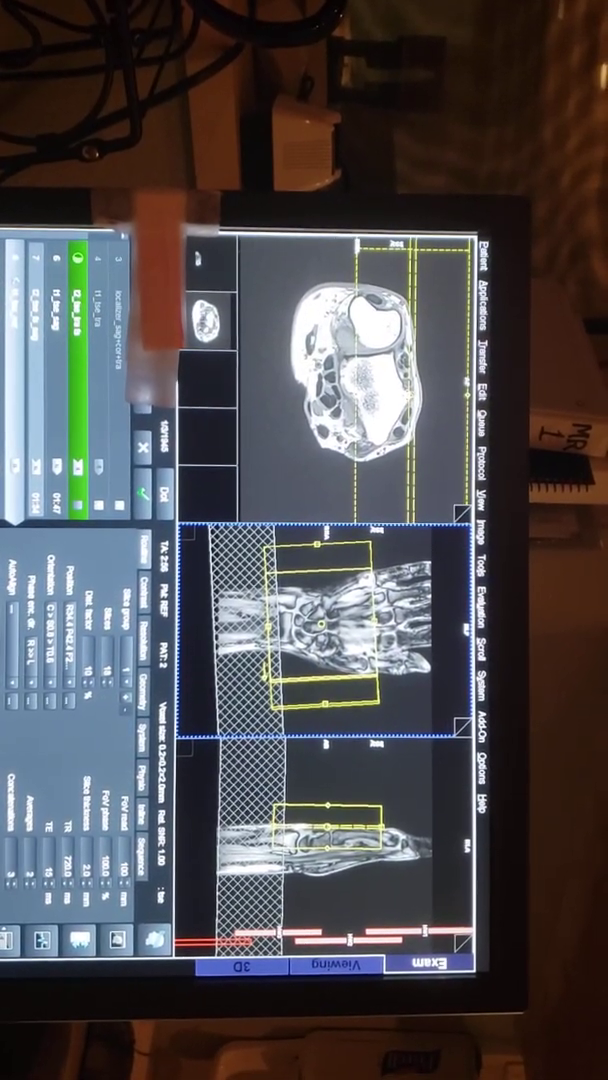
click(360, 380)
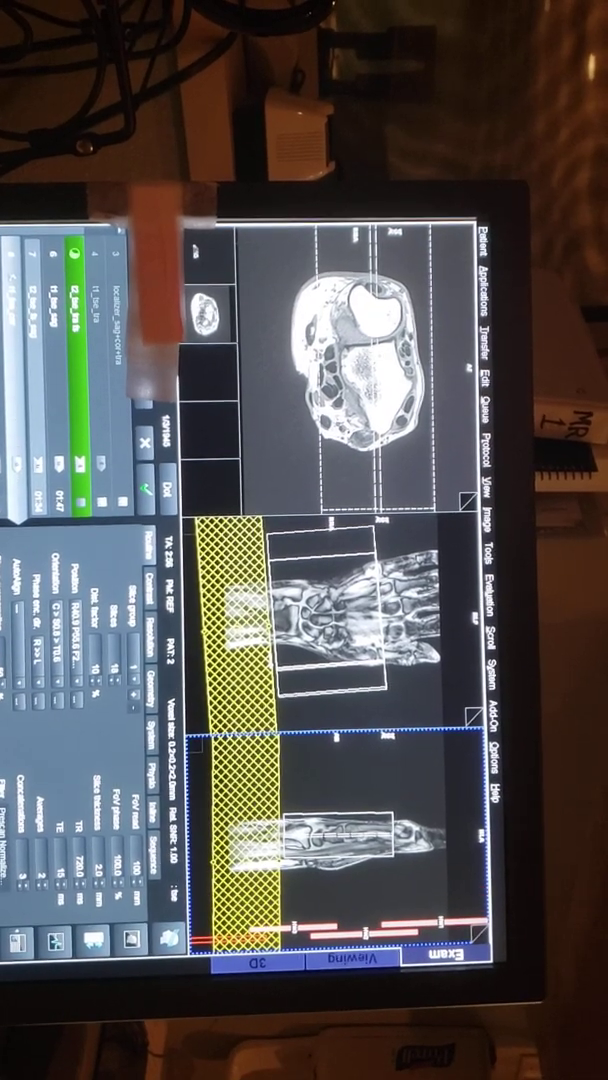
click(360, 380)
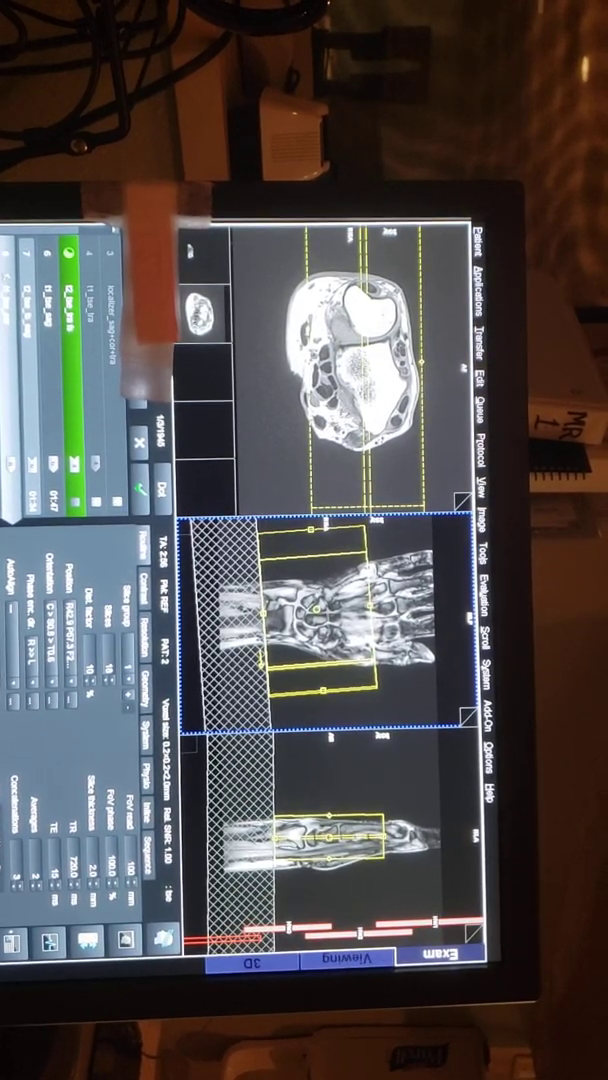
click(350, 370)
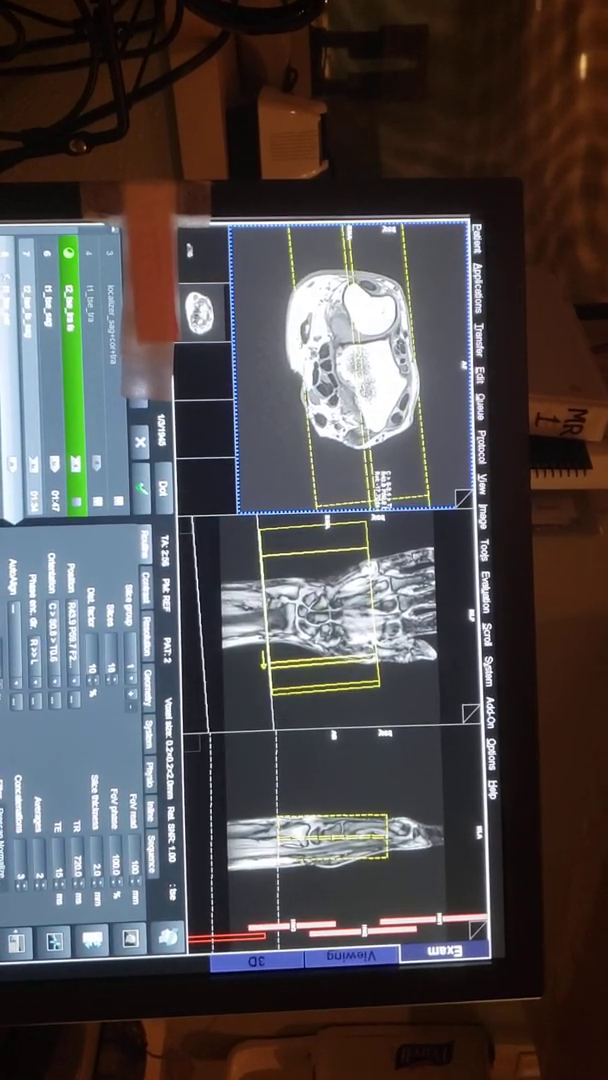
click(365, 455)
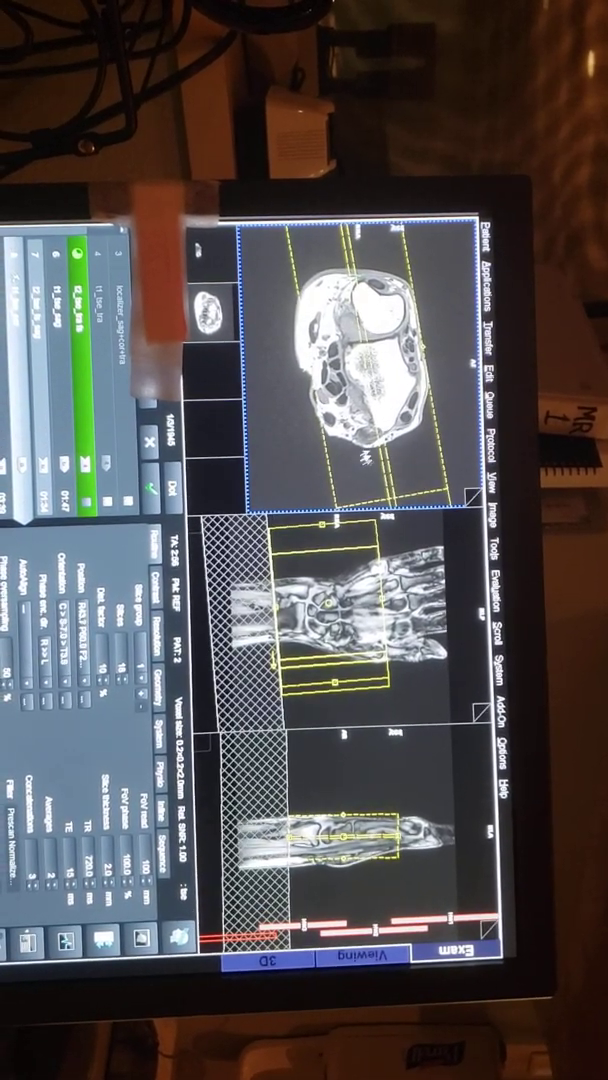
key(Escape)
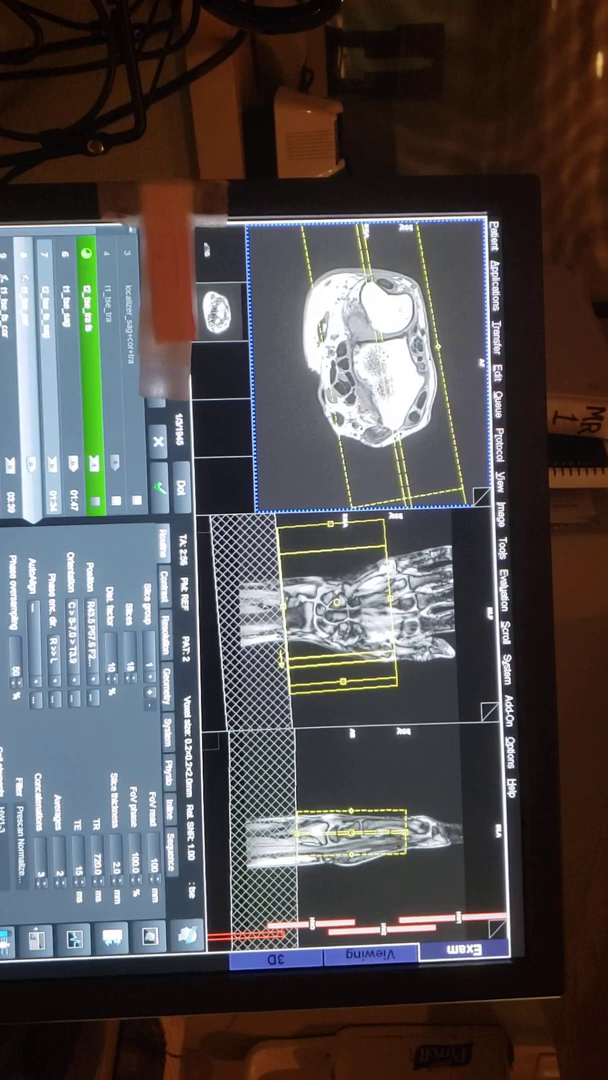
click(281, 658)
click(300, 640)
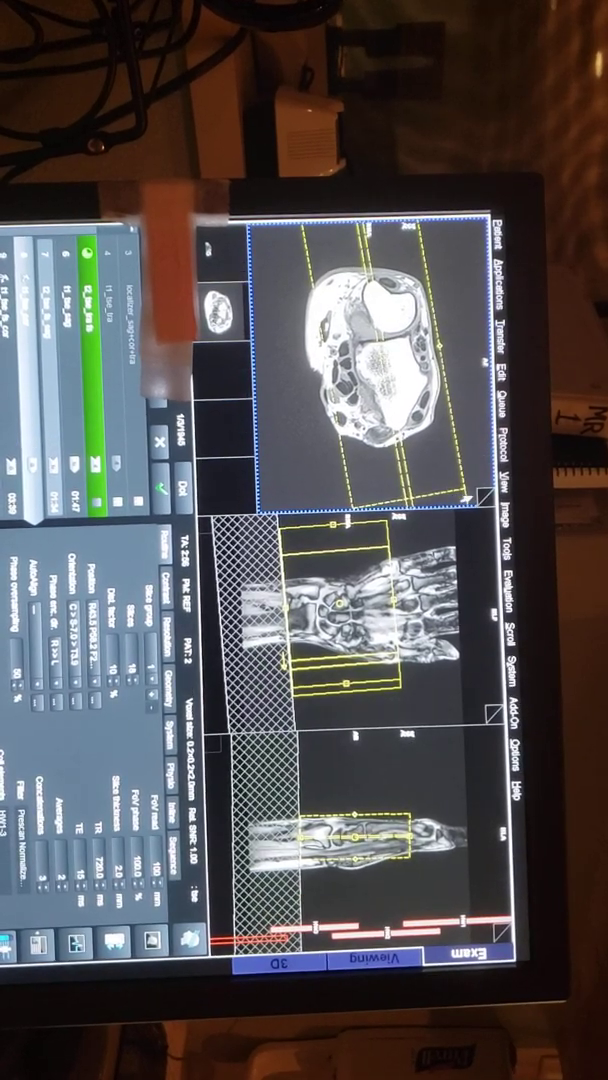
scroll(380, 370, down, 3)
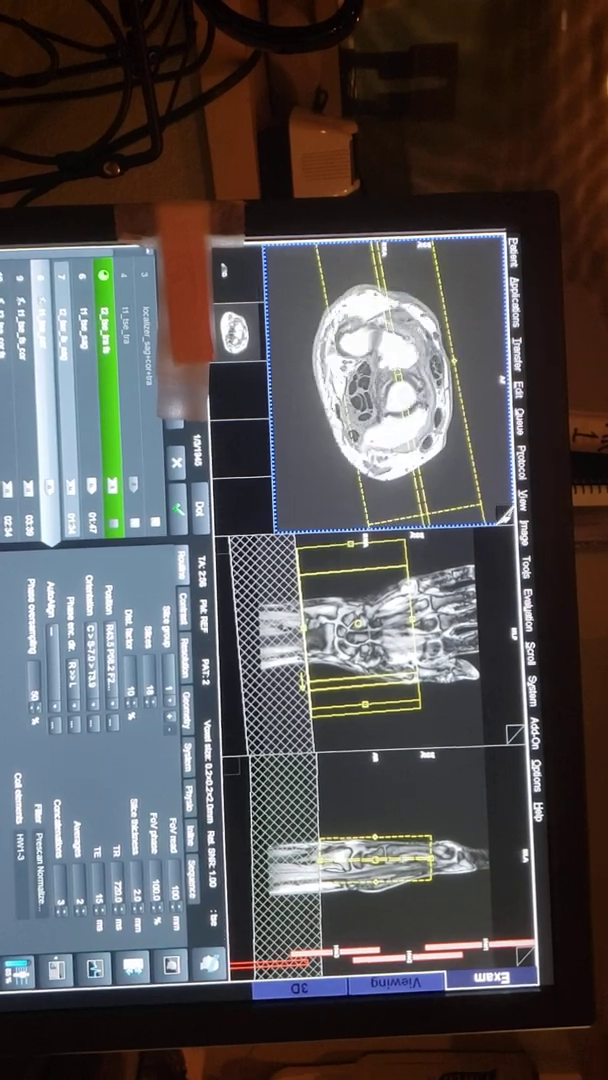
scroll(380, 370, down, 3)
scroll(380, 370, down, 2)
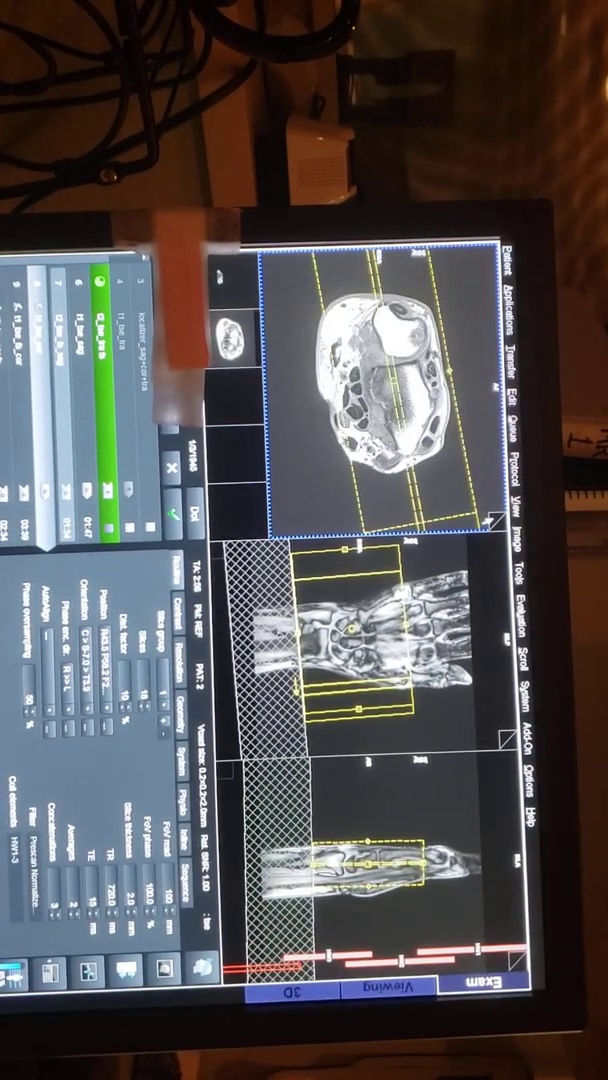
scroll(380, 370, down, 2)
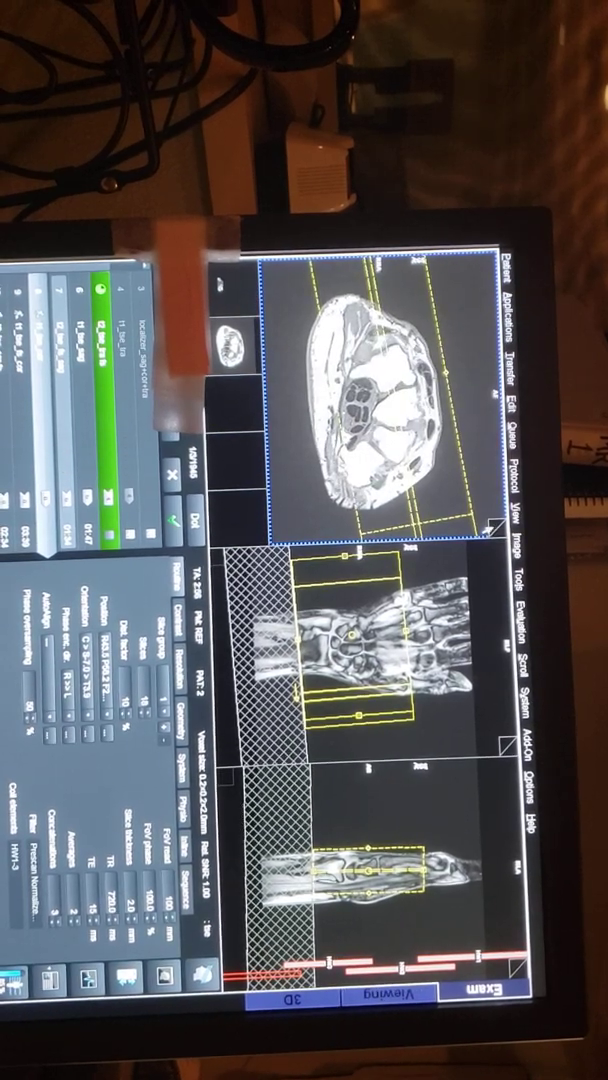
scroll(380, 370, down, 2)
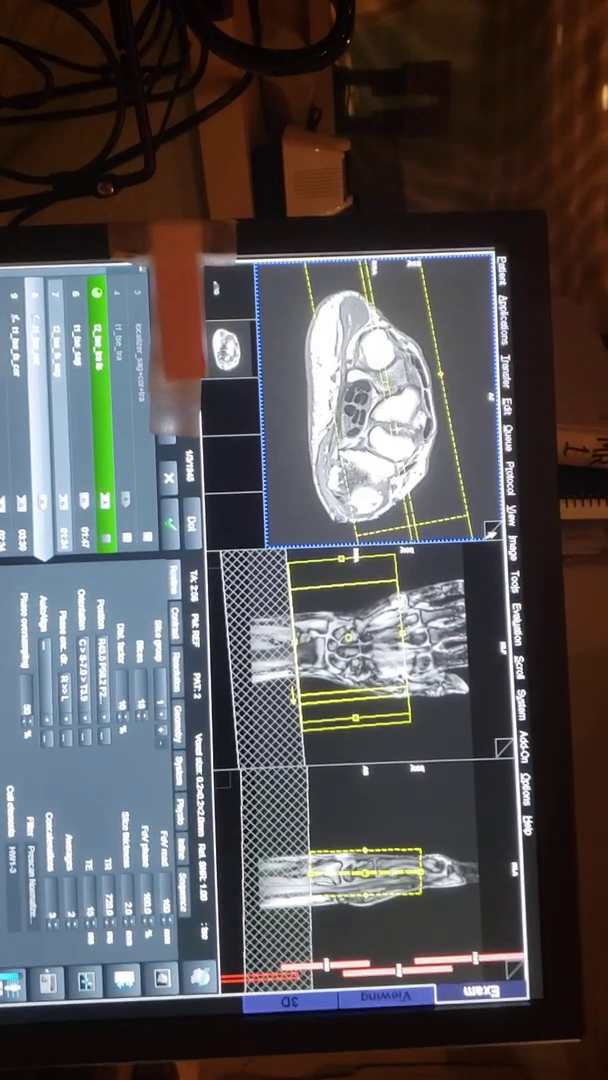
scroll(380, 370, down, 2)
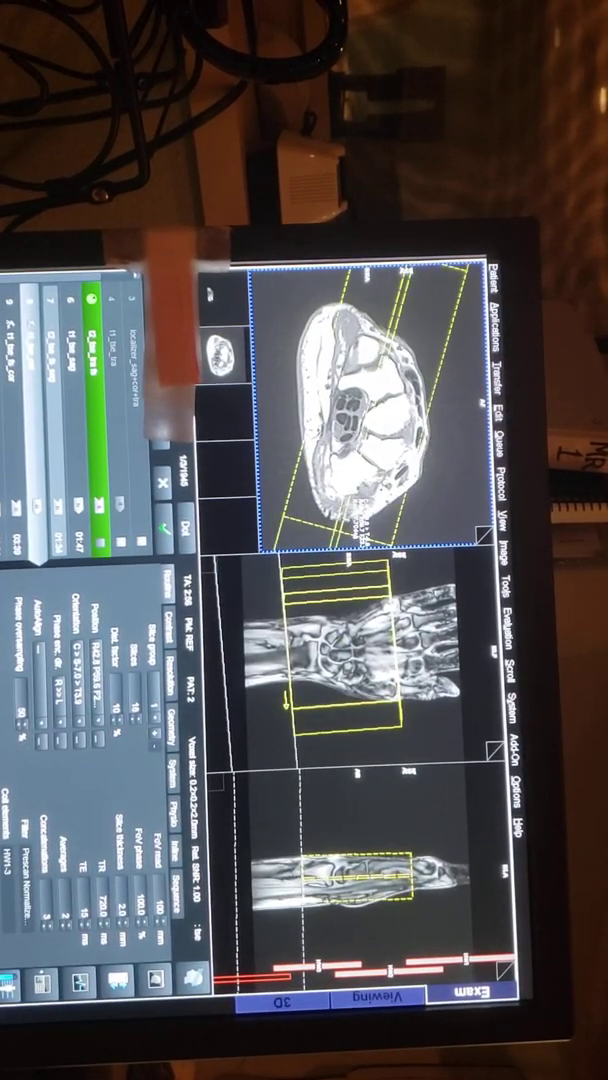
Tilt the slice block in the axial image and toggle selection of the slice group and saturation band
drag(400, 510, 380, 500)
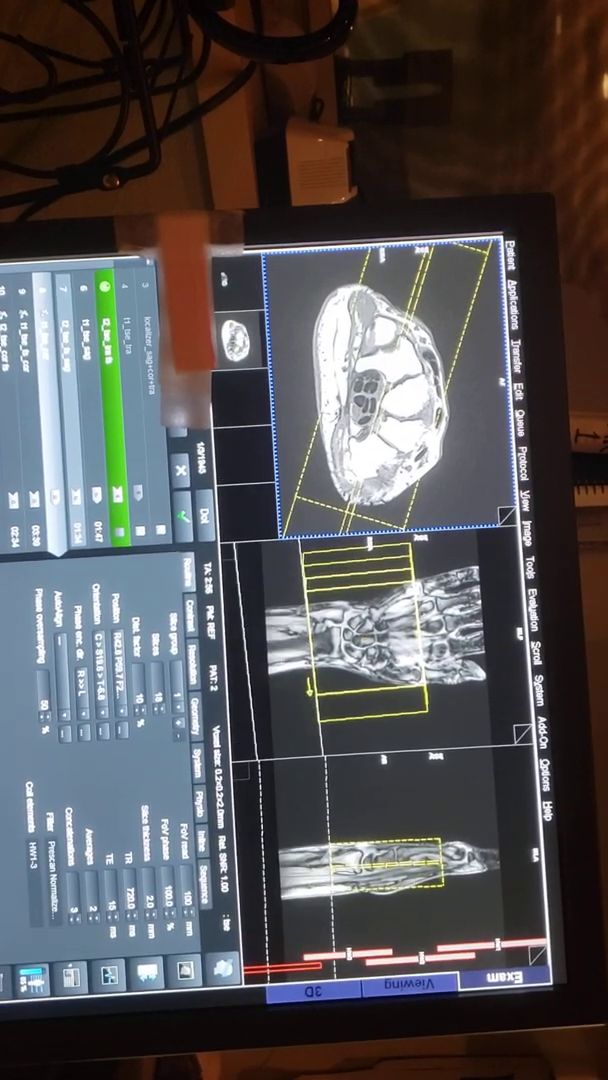
click(360, 630)
click(280, 640)
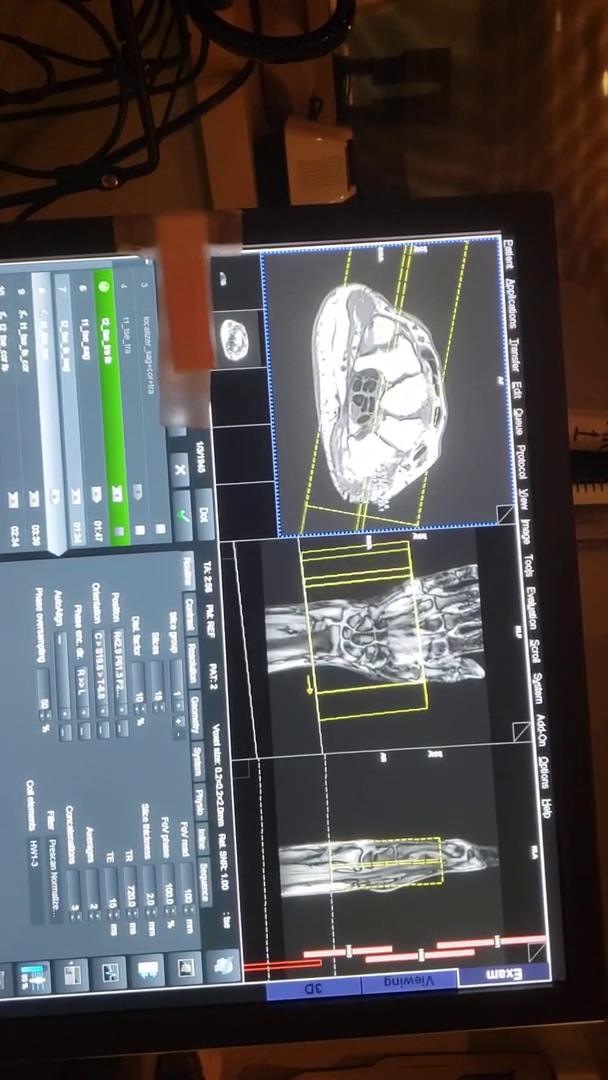
click(360, 630)
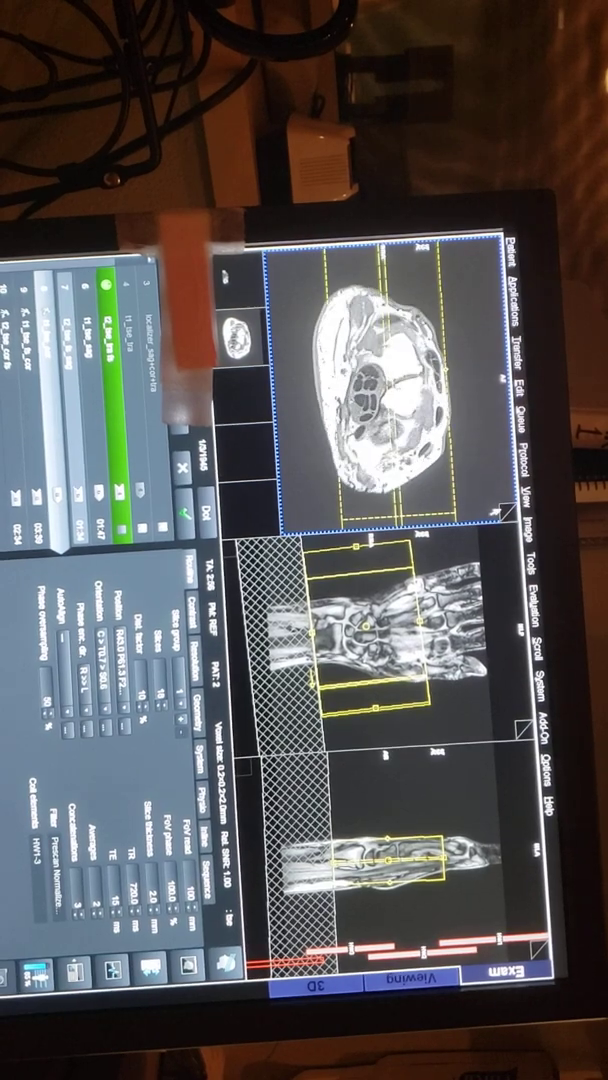
scroll(385, 385, down, 3)
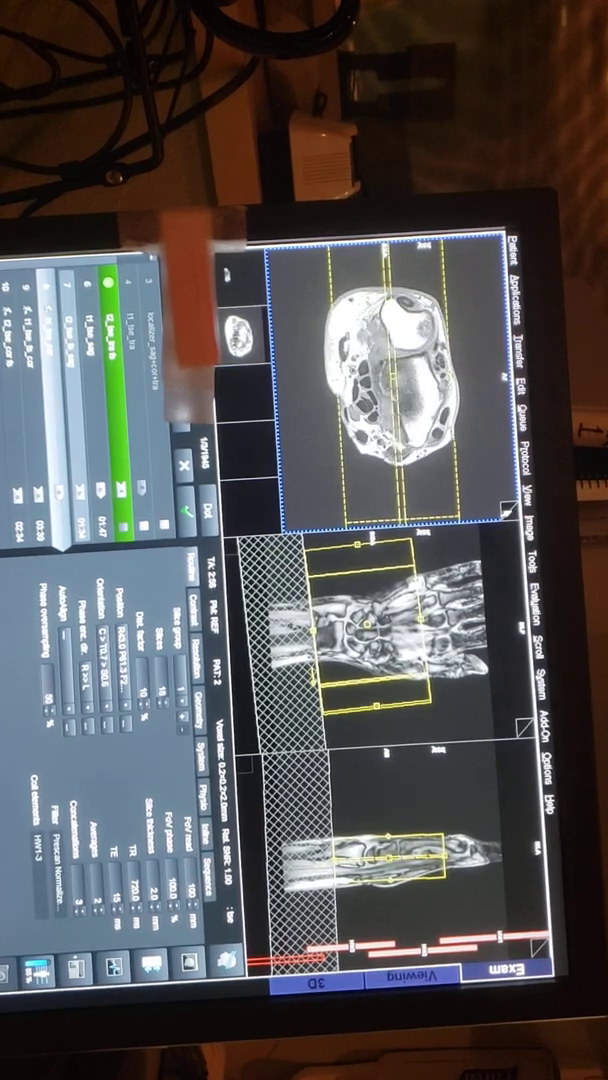
click(280, 640)
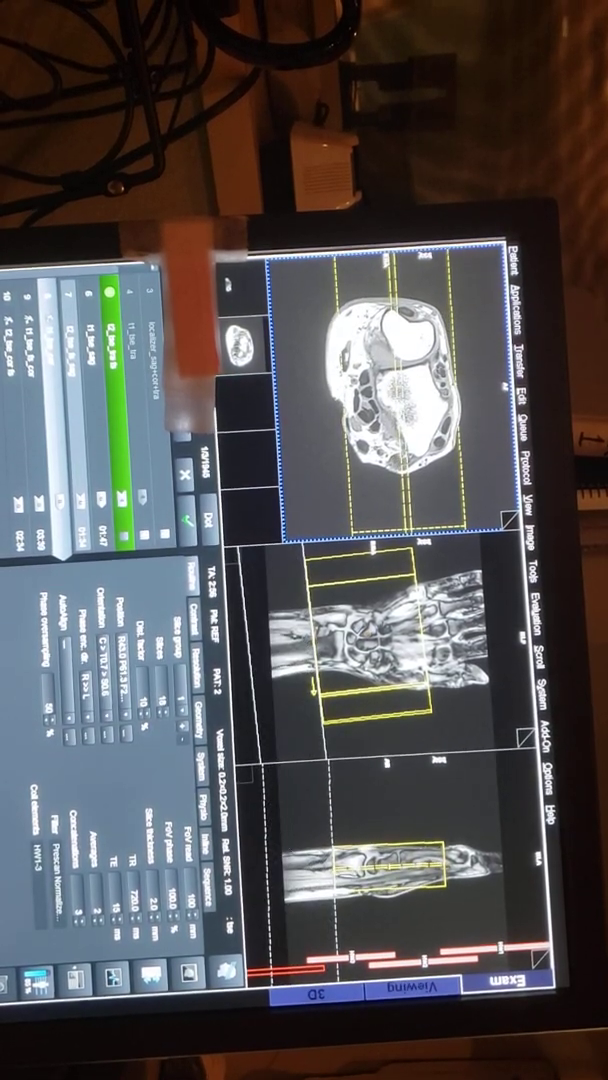
click(360, 630)
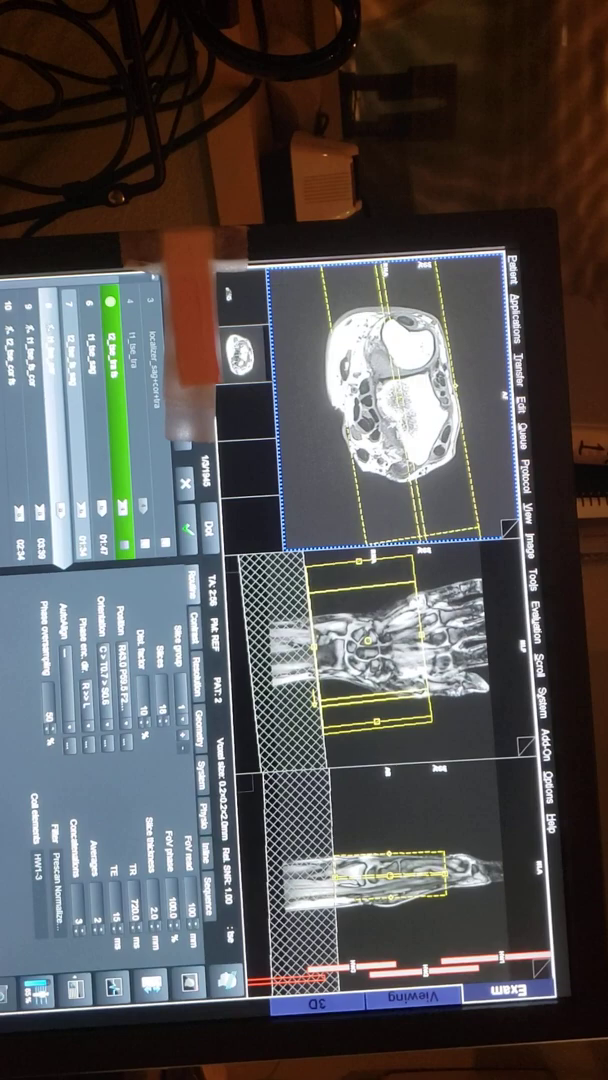
click(280, 640)
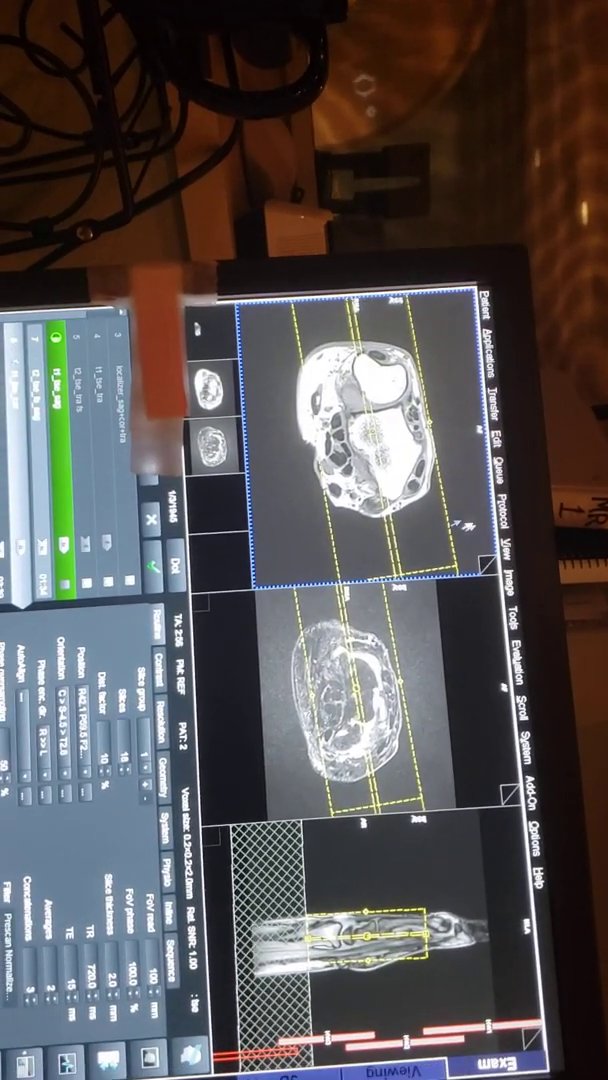
scroll(360, 450, down, 3)
scroll(360, 440, up, 3)
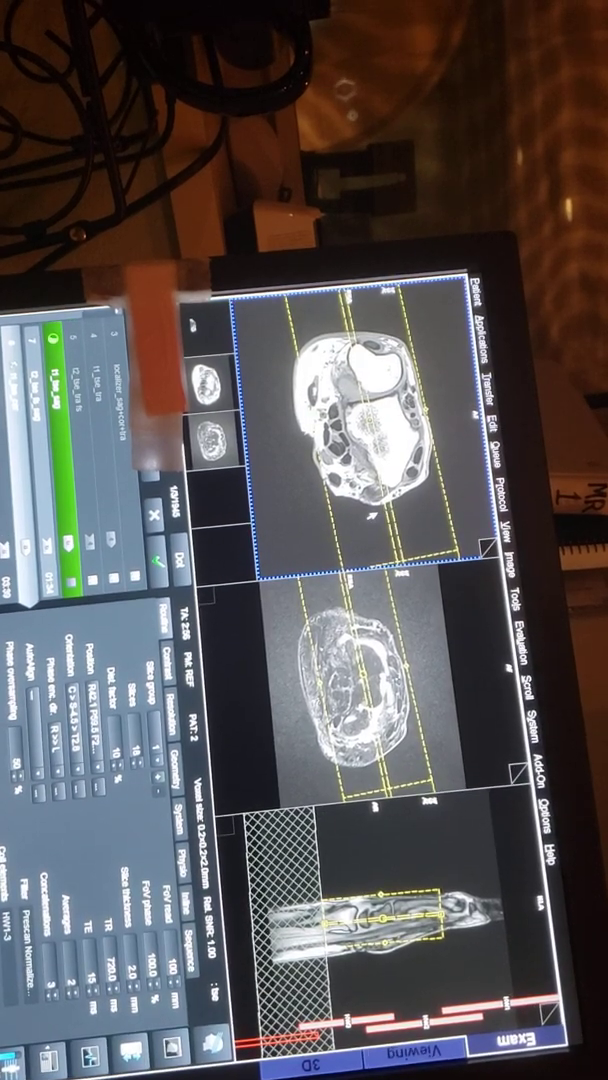
scroll(360, 430, down, 3)
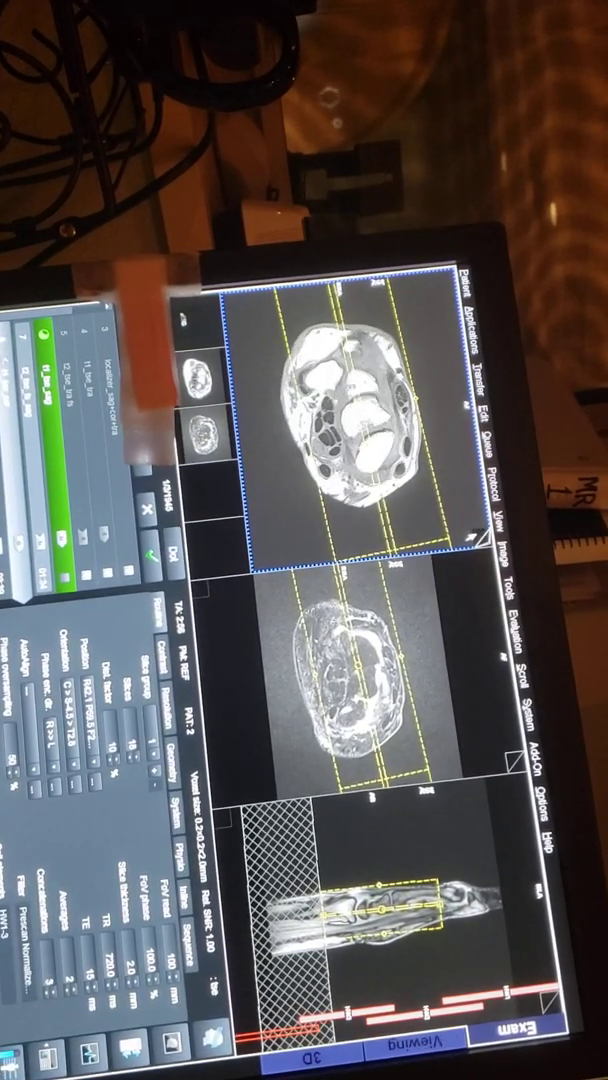
scroll(350, 420, down, 4)
scroll(350, 420, down, 2)
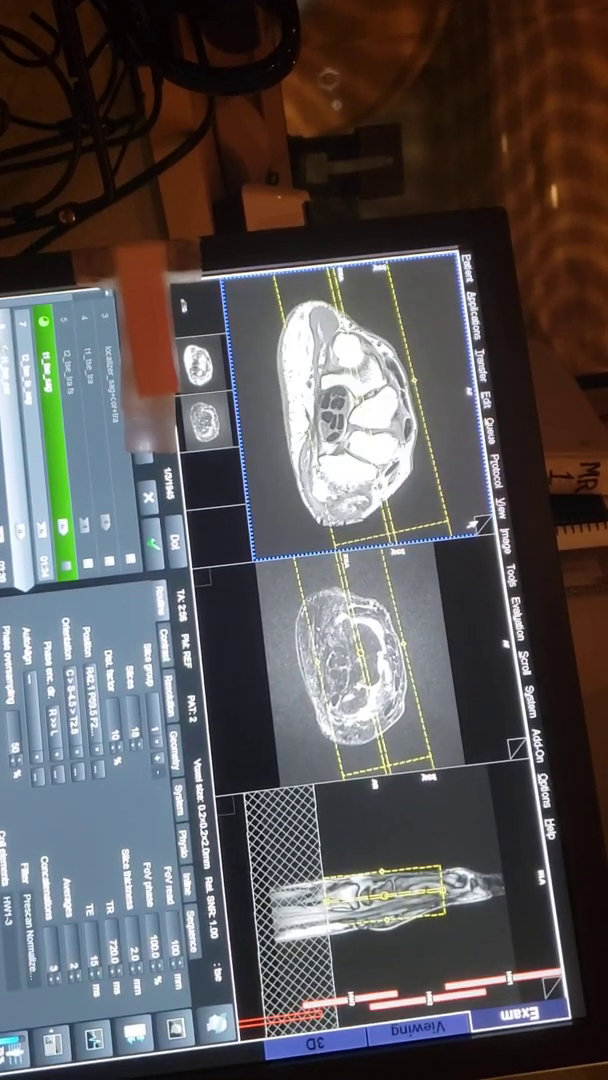
scroll(350, 420, down, 2)
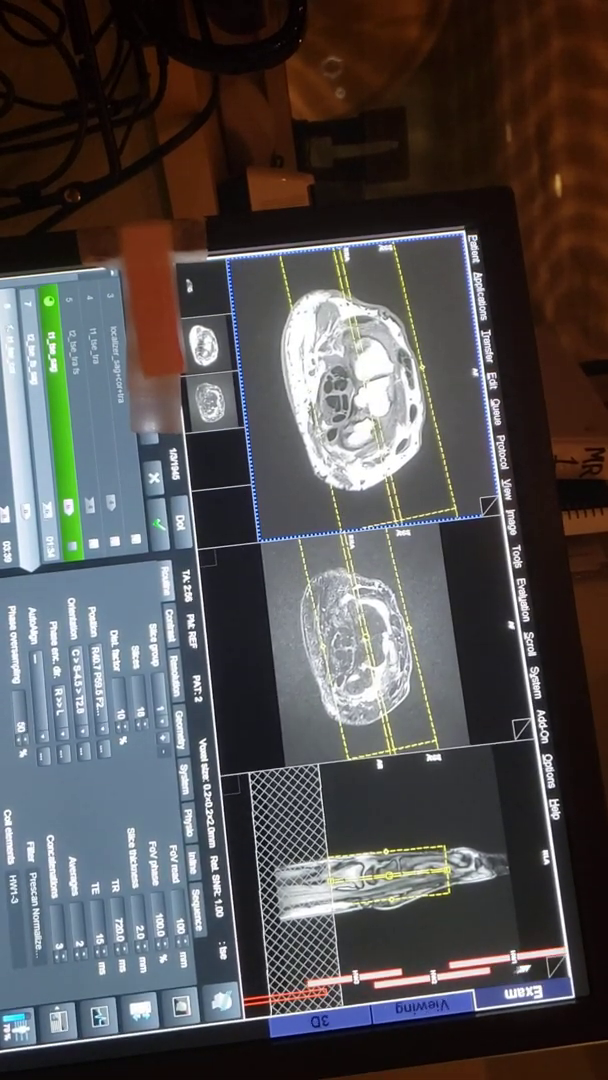
scroll(380, 860, down, 3)
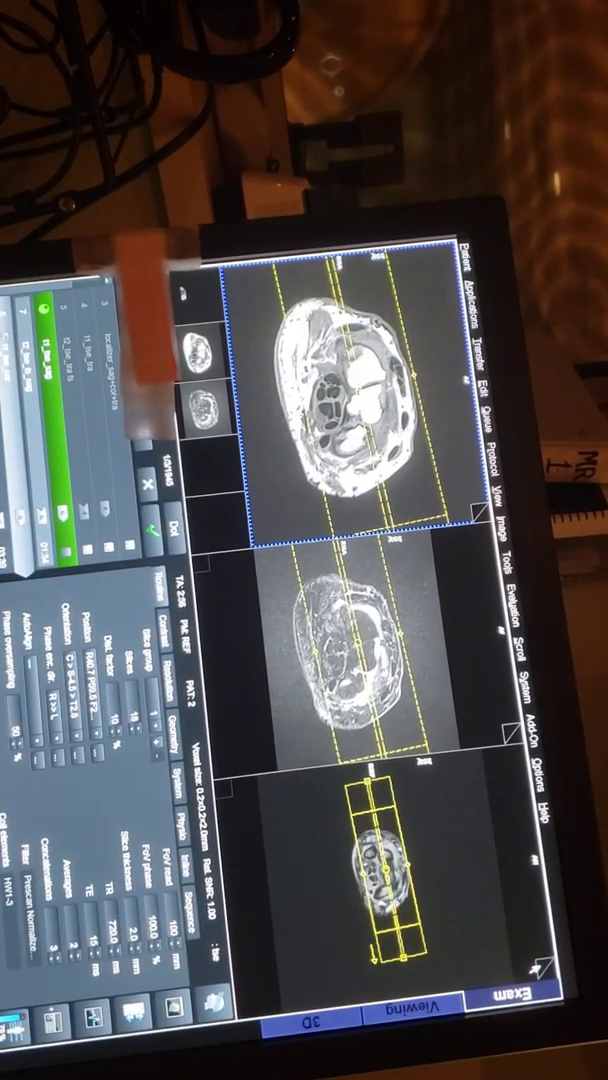
scroll(380, 860, up, 3)
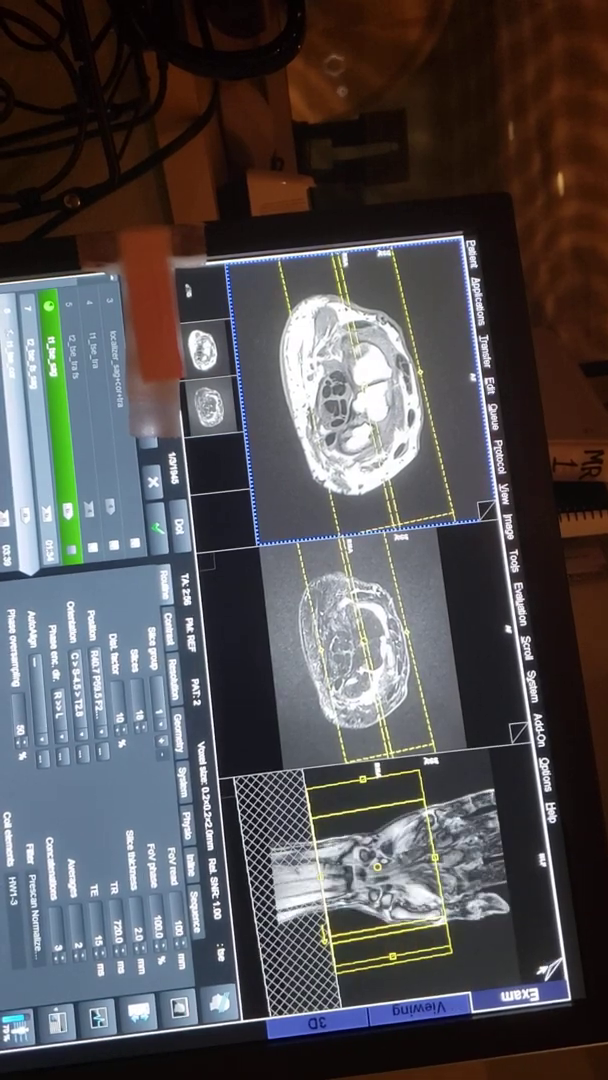
scroll(380, 860, down, 3)
scroll(380, 860, up, 4)
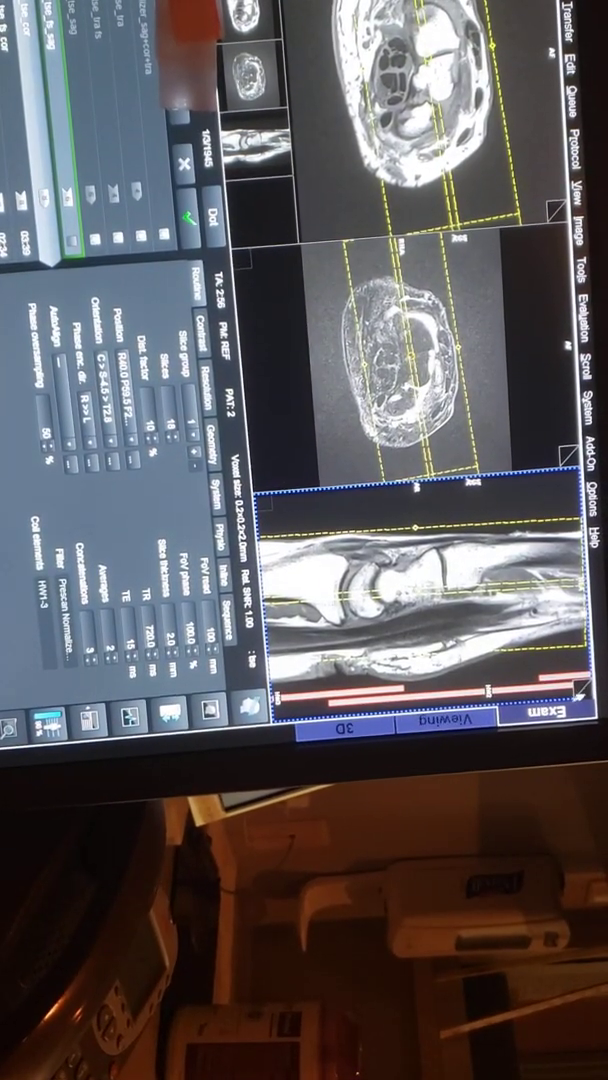
scroll(420, 600, down, 3)
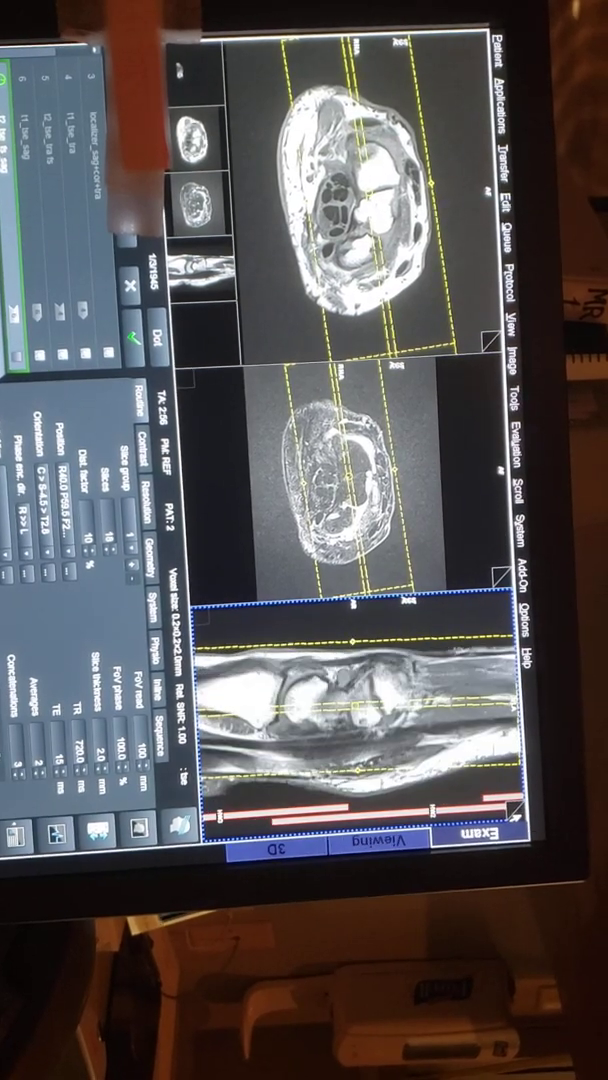
scroll(360, 715, down, 1)
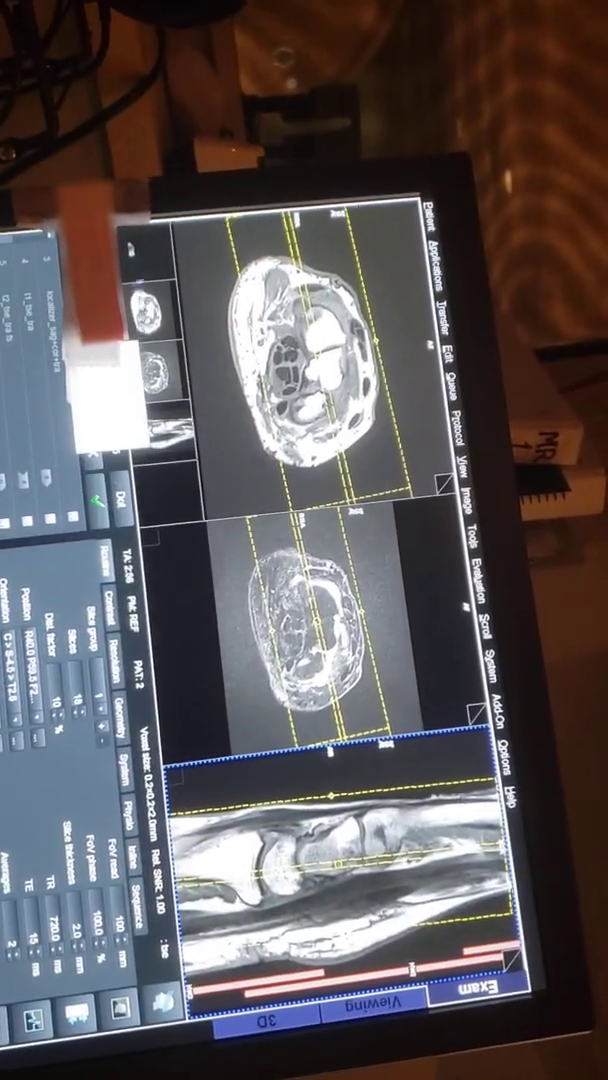
Load the coronal localizer with its planned slice box into the middle viewport
click(300, 630)
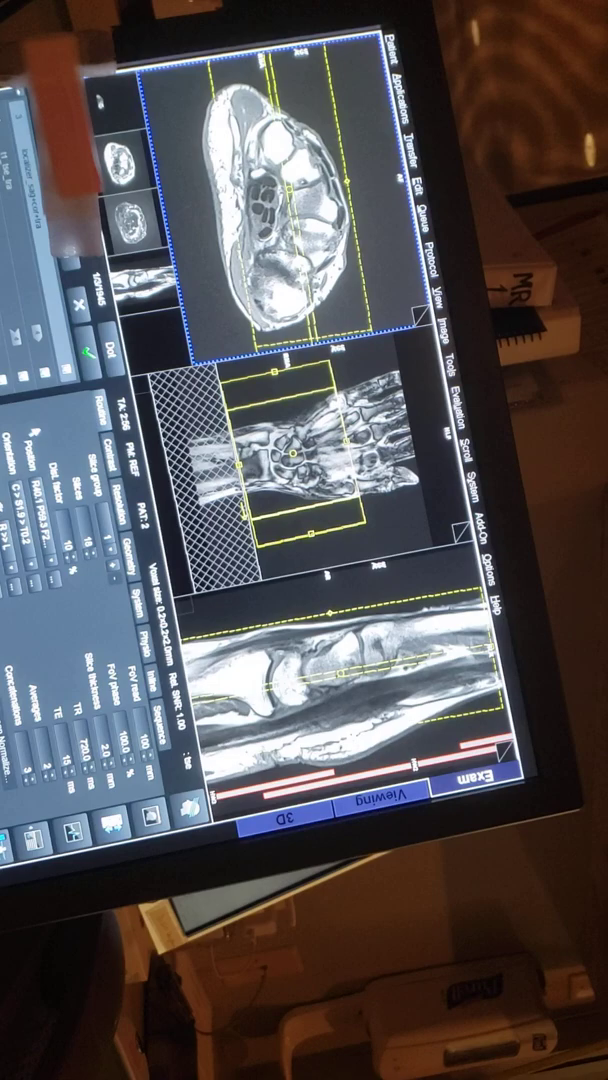
Apply the slice plan on the protocol card to start the coronal T1 scan
click(88, 352)
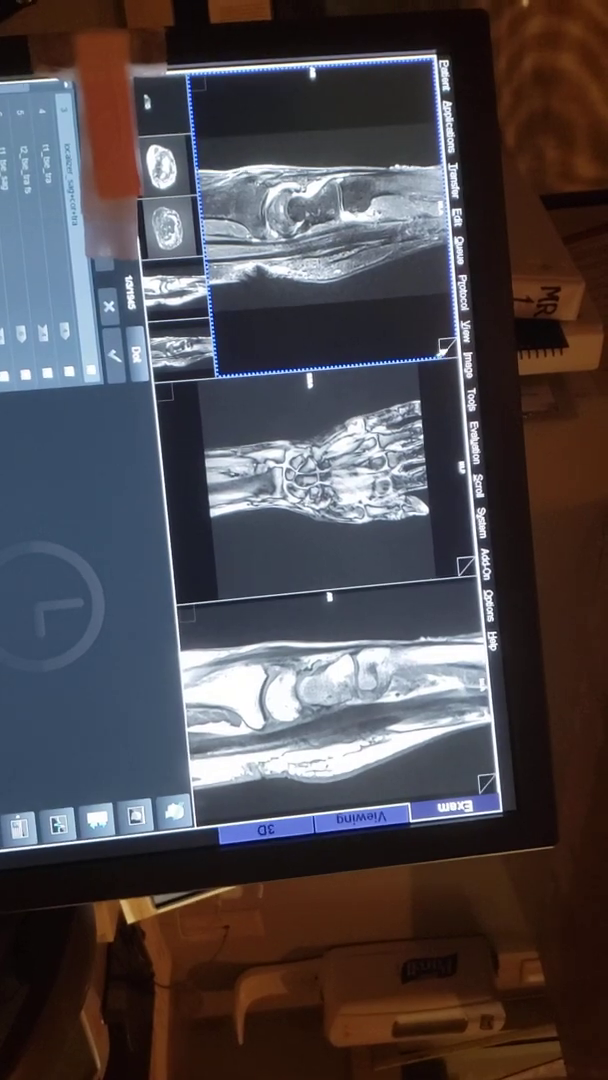
scroll(320, 220, down, 4)
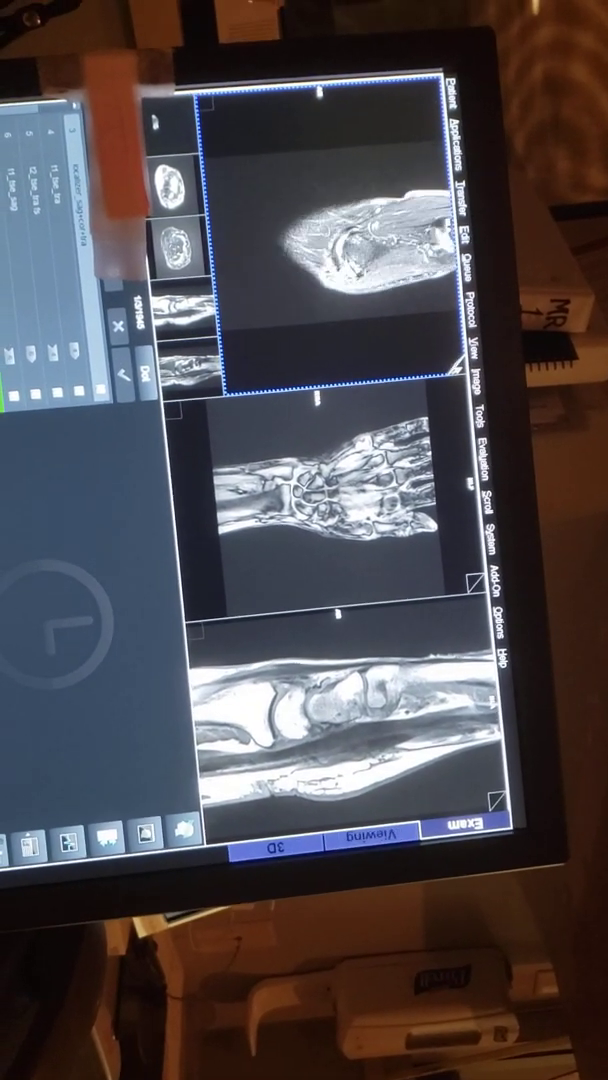
scroll(330, 230, down, 3)
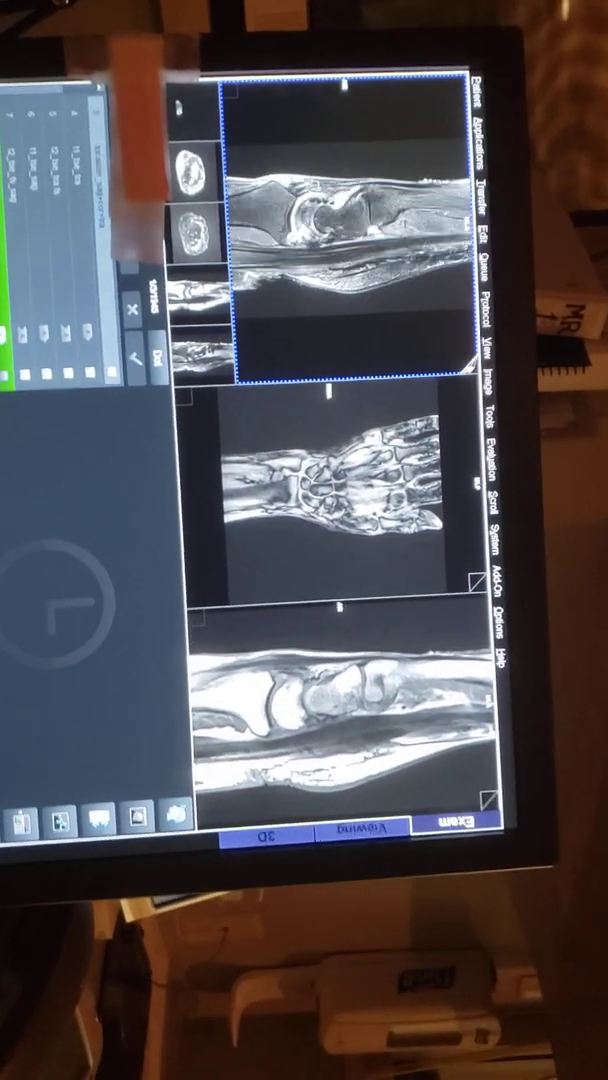
scroll(330, 230, down, 3)
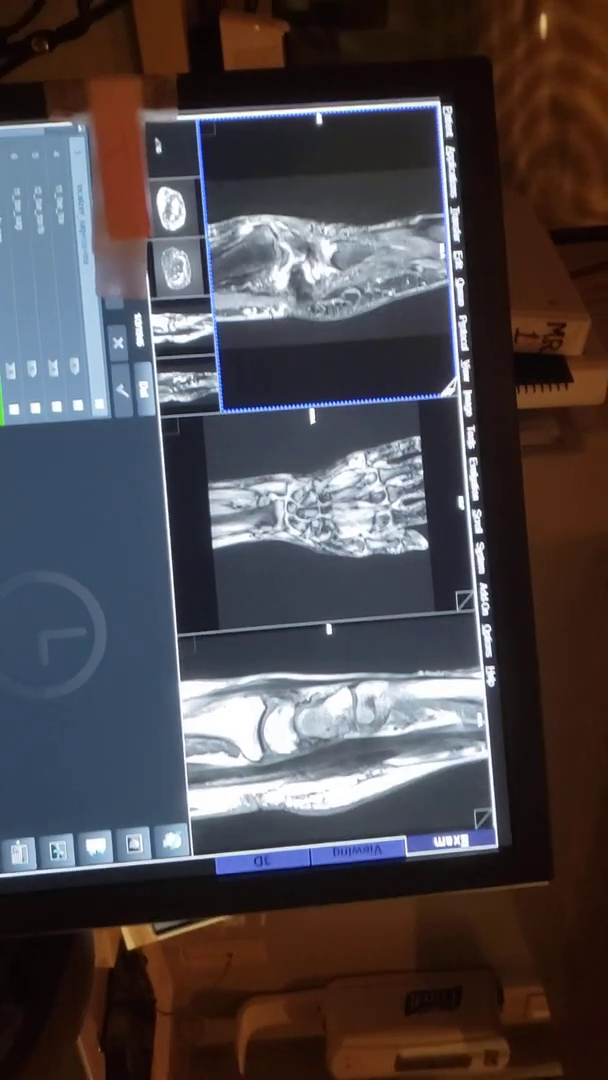
scroll(320, 230, down, 1)
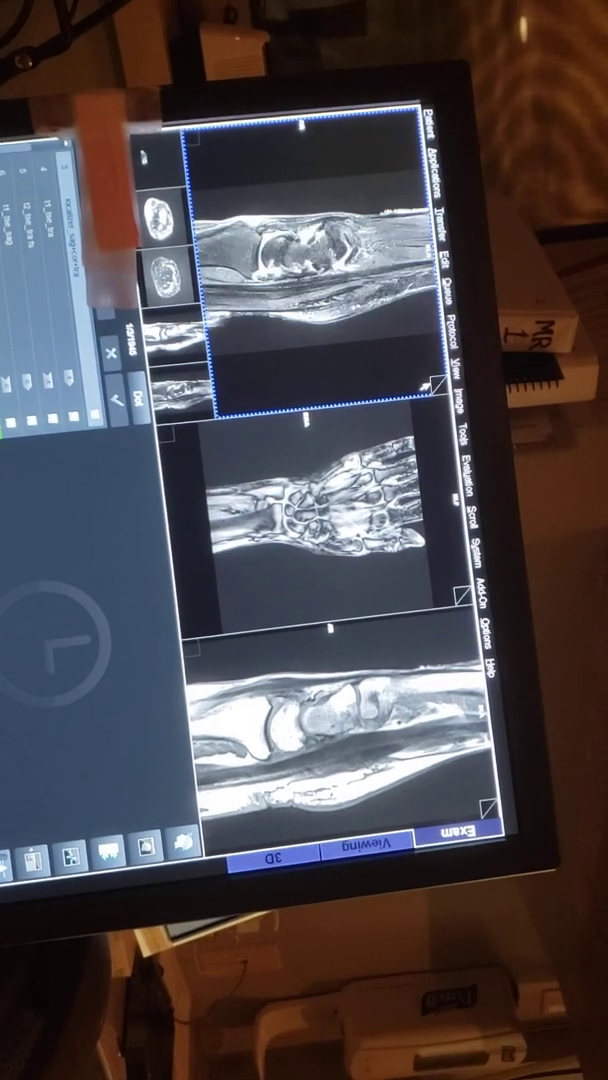
scroll(320, 260, down, 2)
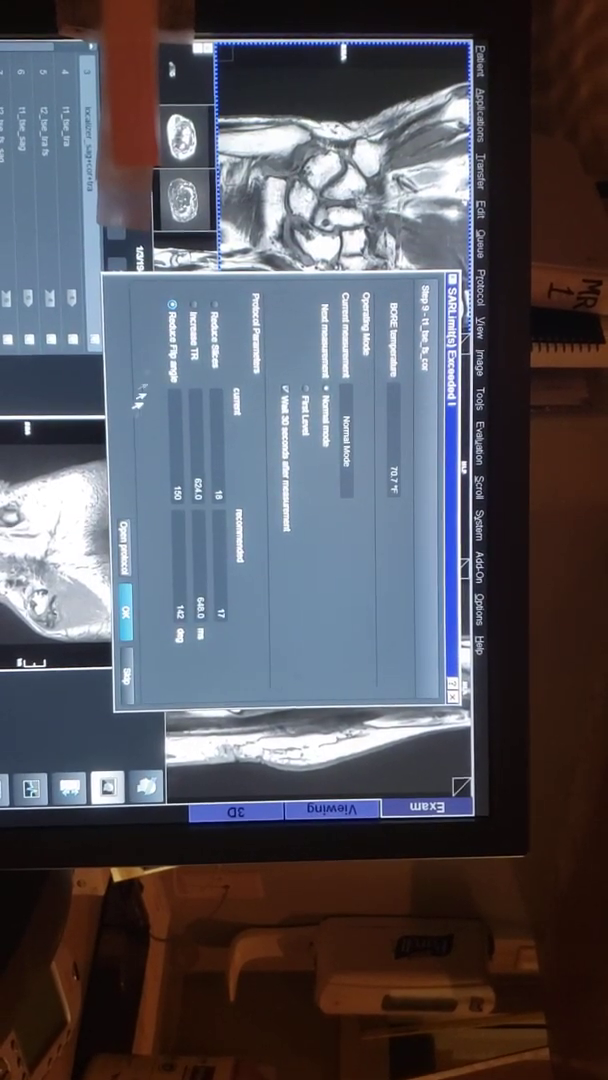
Accept the SAR Limit(s) Exceeded warning with Reduce Flip angle selected
click(126, 676)
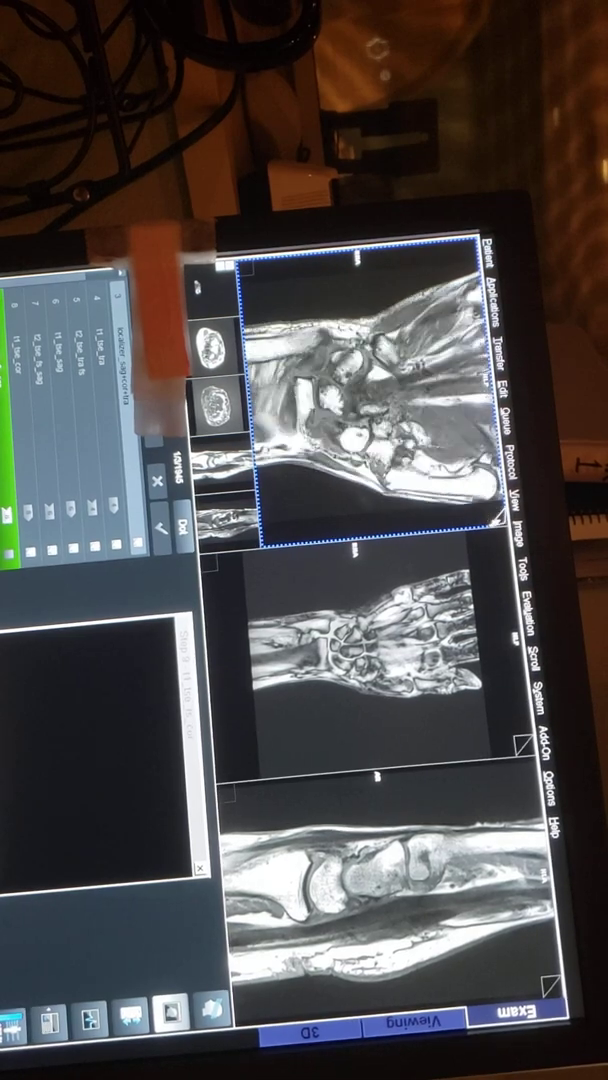
scroll(360, 400, down, 3)
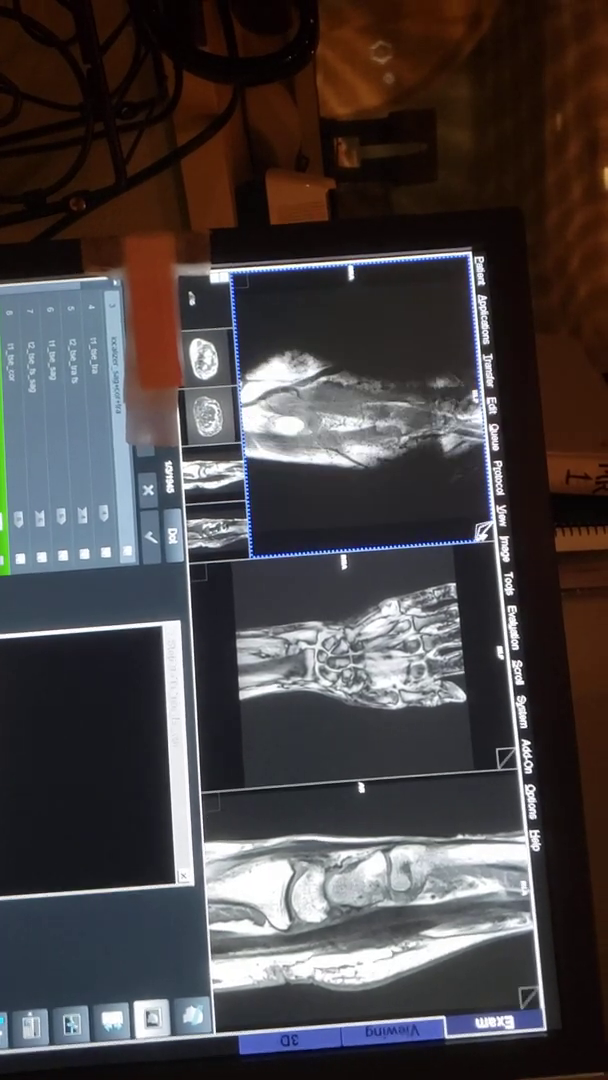
scroll(360, 400, down, 3)
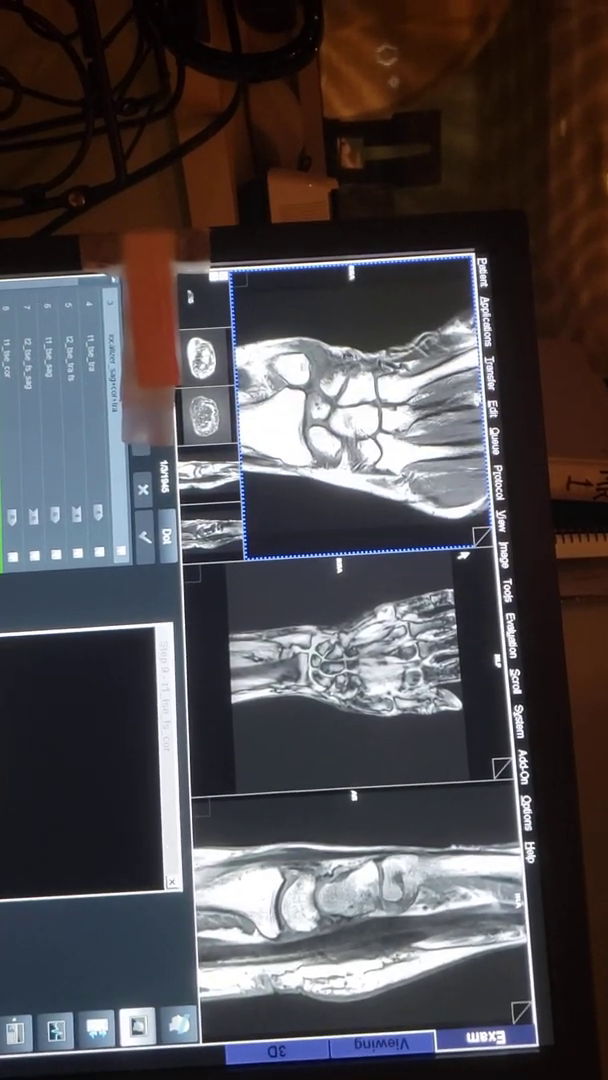